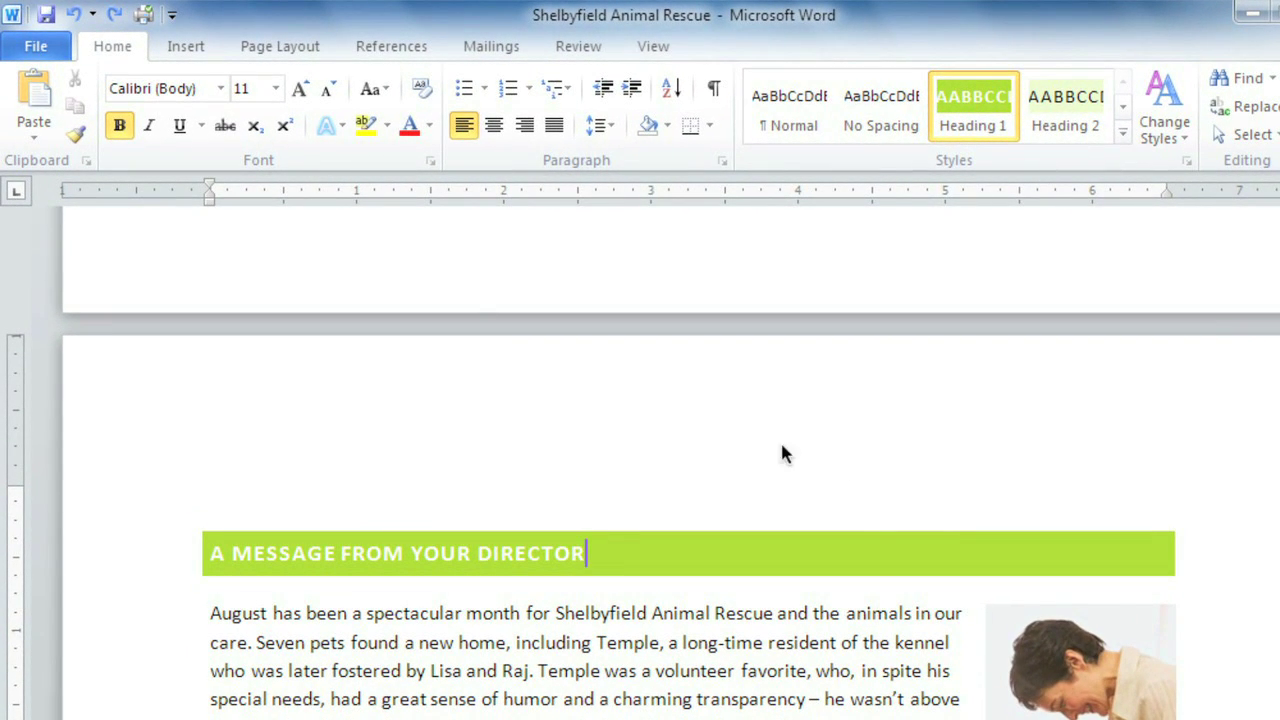
Insert the built-in Cubicles (Even Page) header from the Insert tab's Header gallery.
{"action": "left_click", "coordinate": [190, 47]}
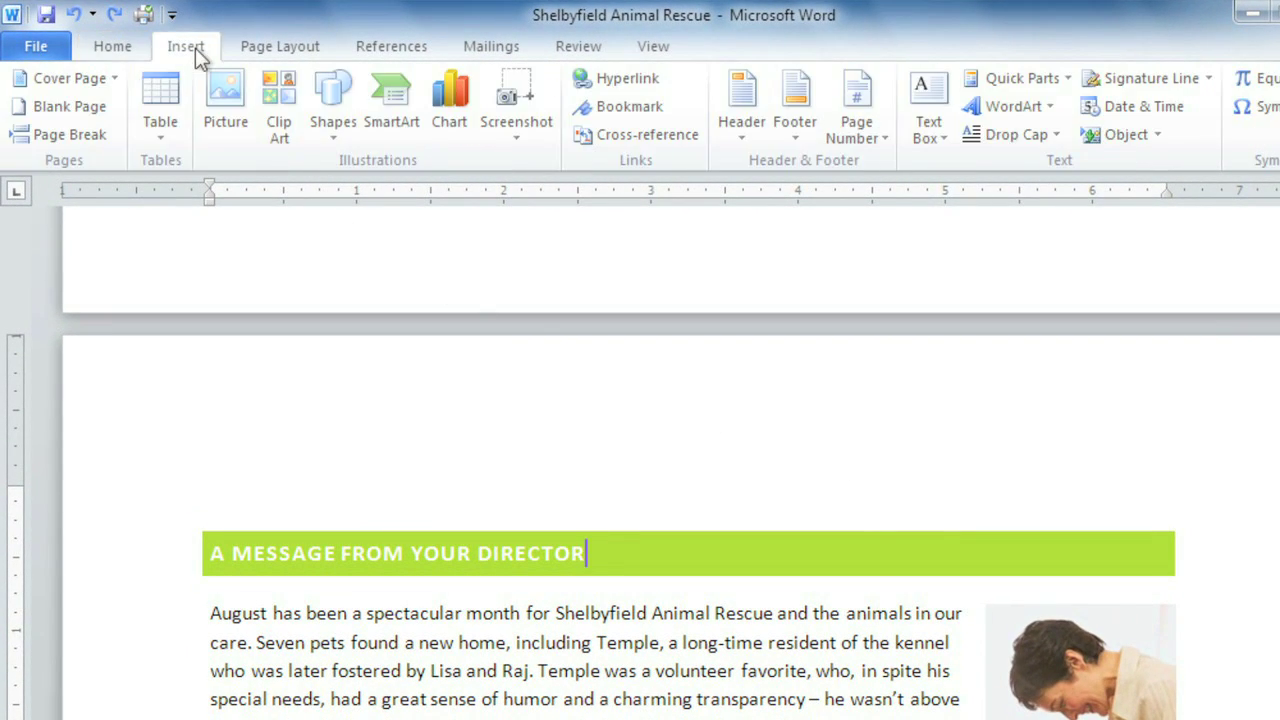
{"action": "left_click", "coordinate": [744, 131]}
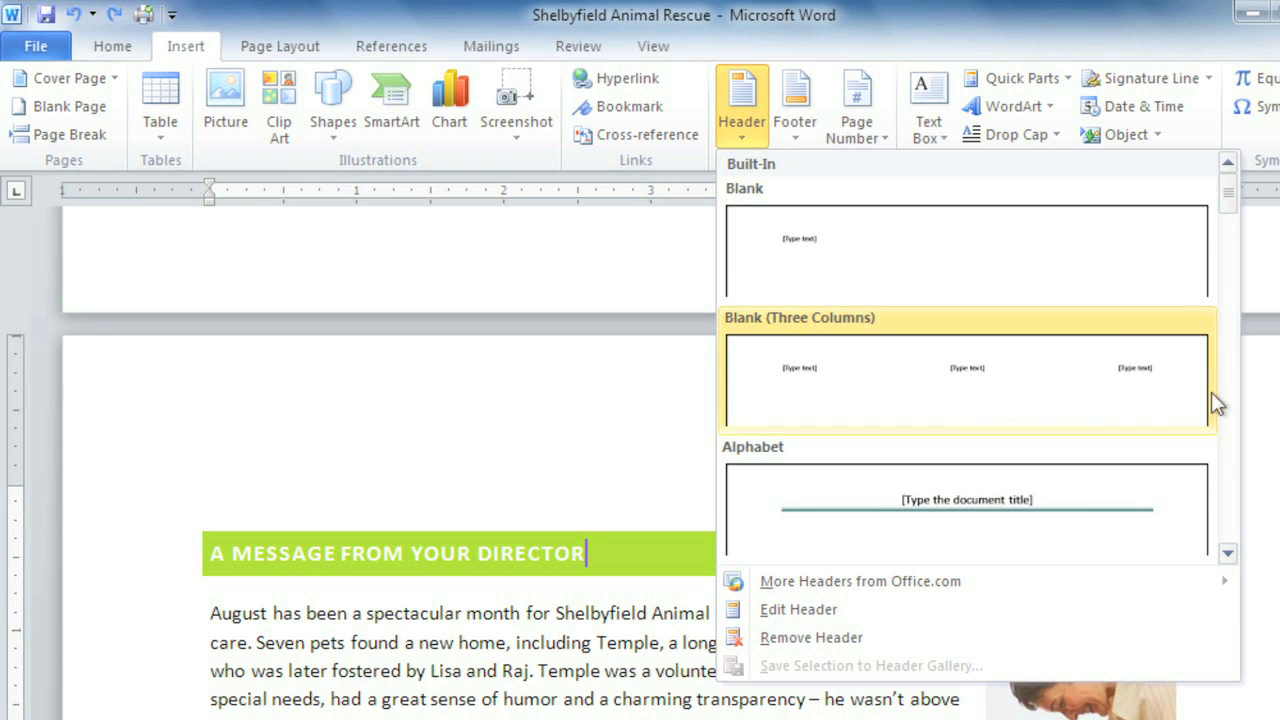
{"action": "scroll", "coordinate": [1227, 402], "scroll_direction": "down", "scroll_amount": 3}
{"action": "scroll", "coordinate": [1227, 402], "scroll_direction": "down", "scroll_amount": 5}
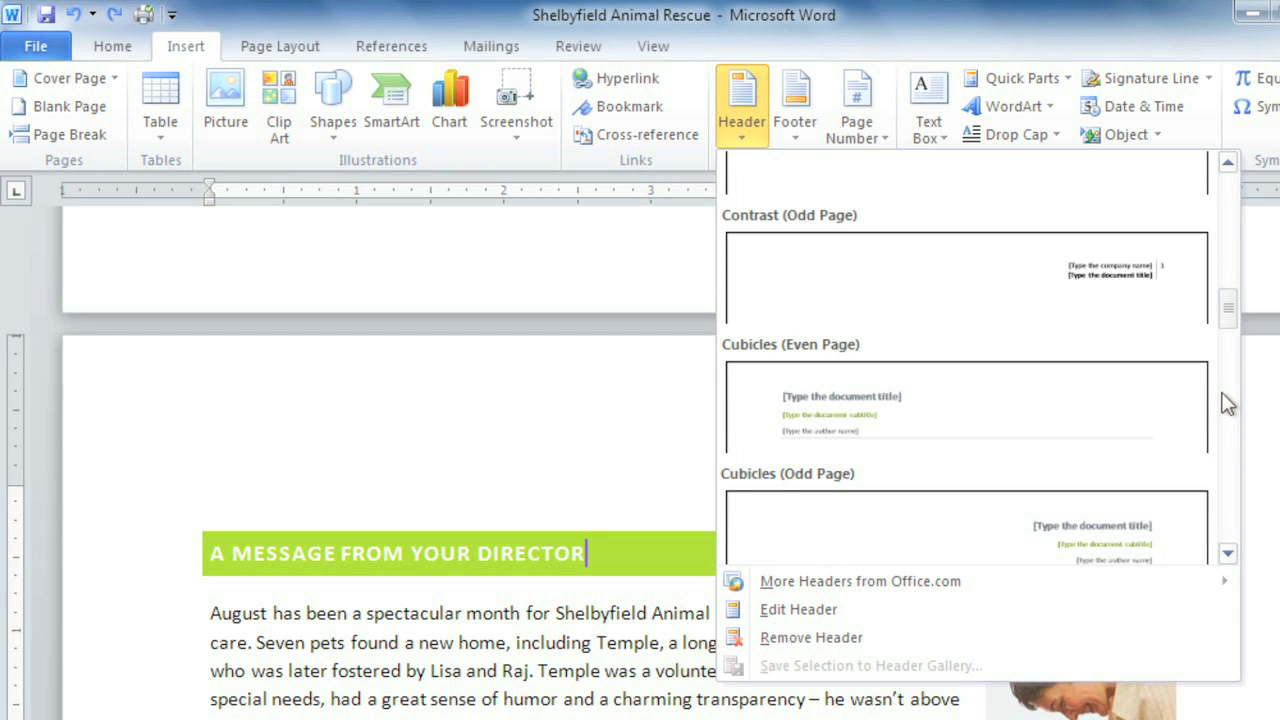
{"action": "left_click", "coordinate": [1183, 396]}
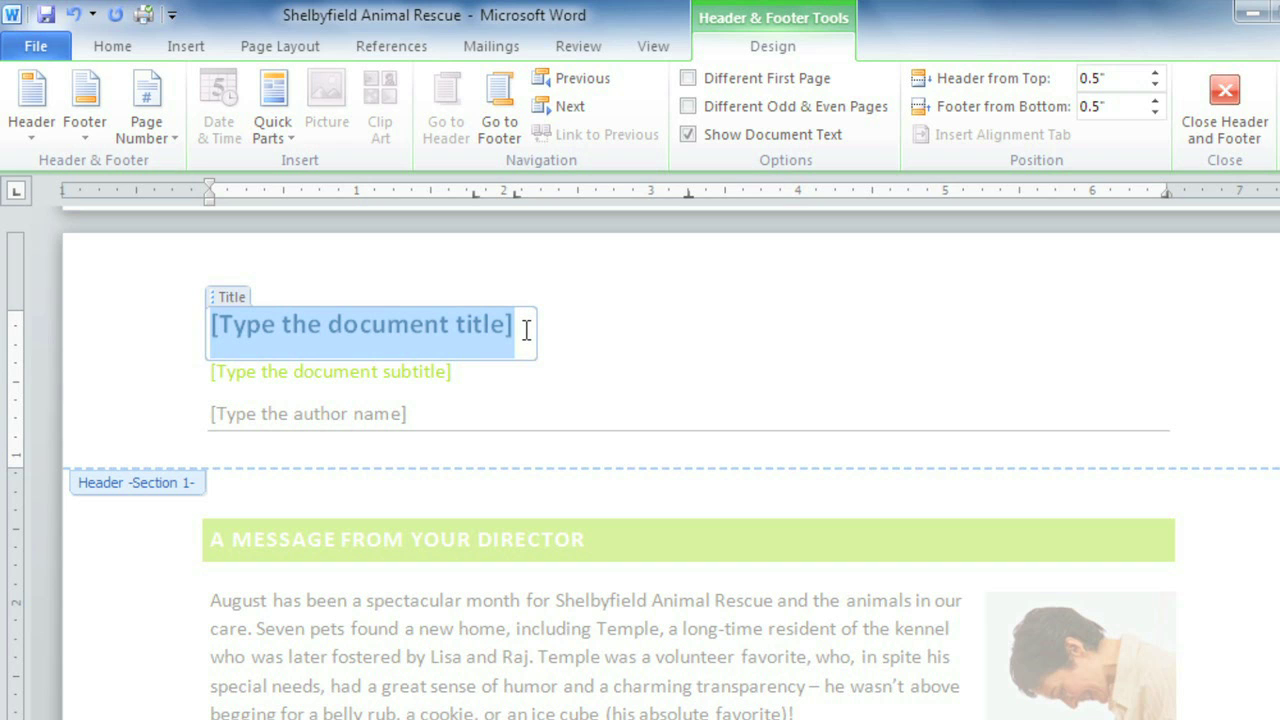
Enter 'Shelbyfield Animal Rescue' as the header title and 'Volunteer Update' as the subtitle.
{"action": "type", "text": "Shel"}
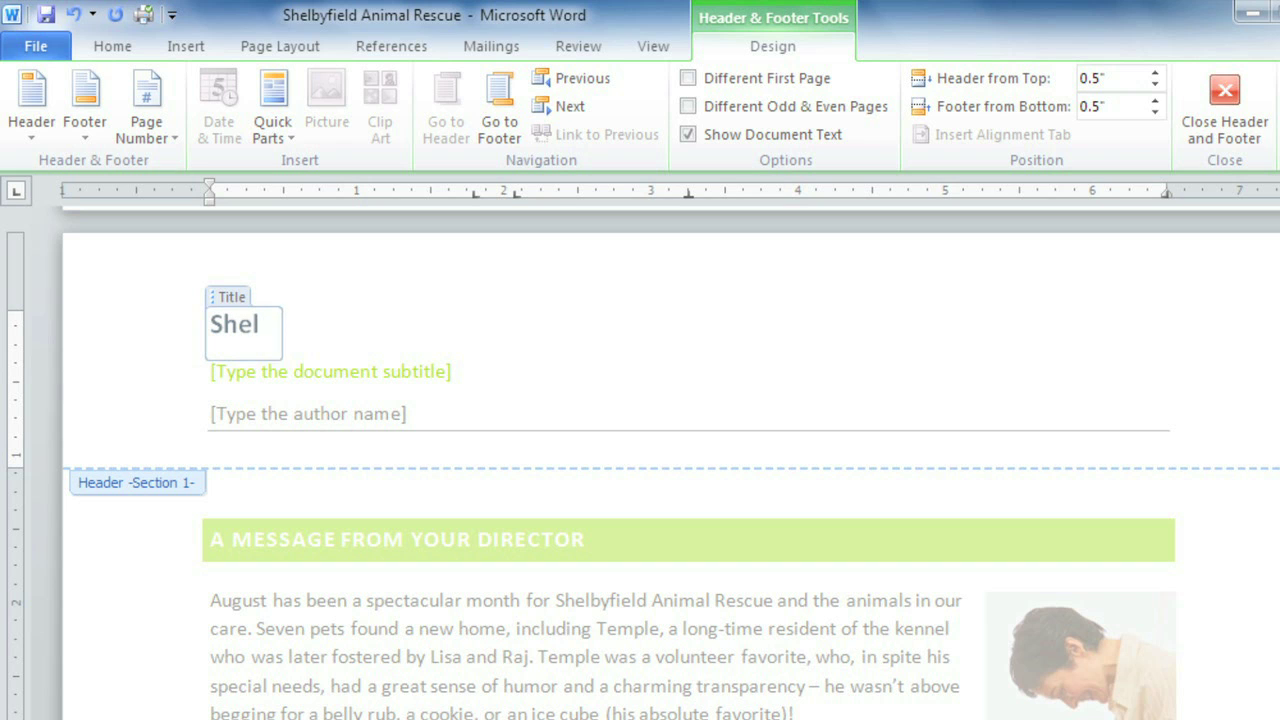
{"action": "type", "text": "byfield Ani"}
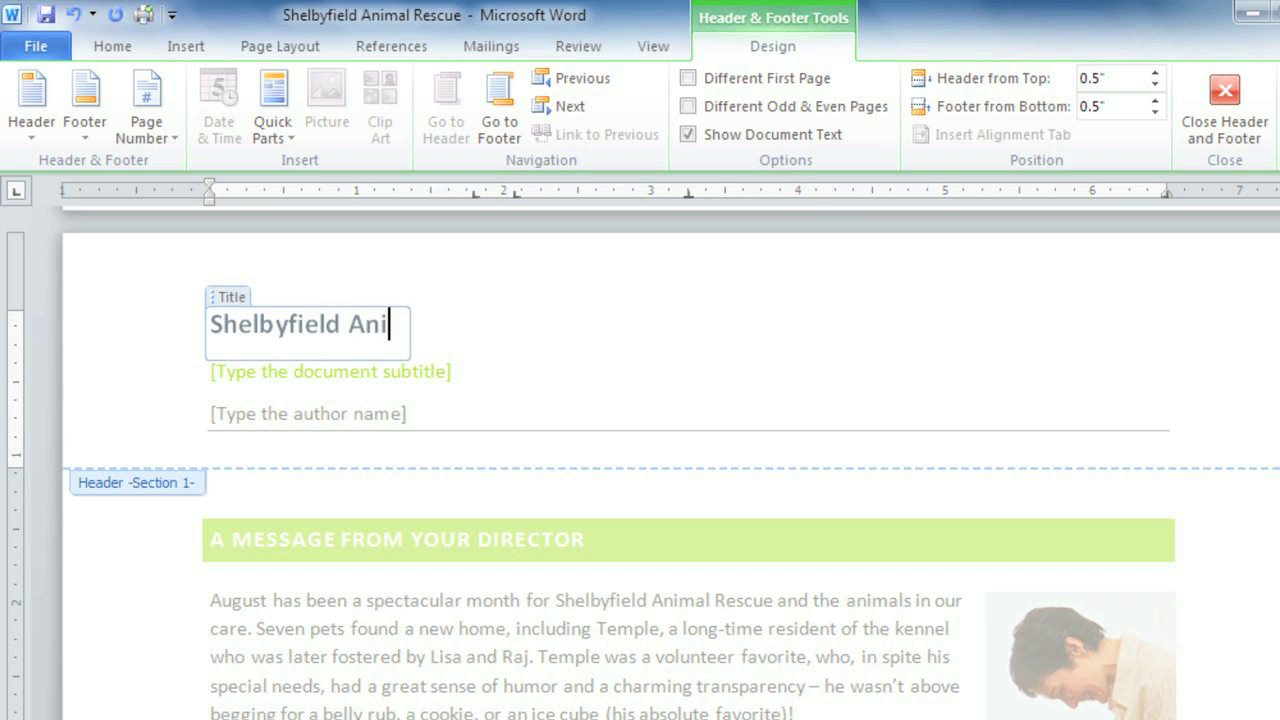
{"action": "type", "text": "mal Rescue"}
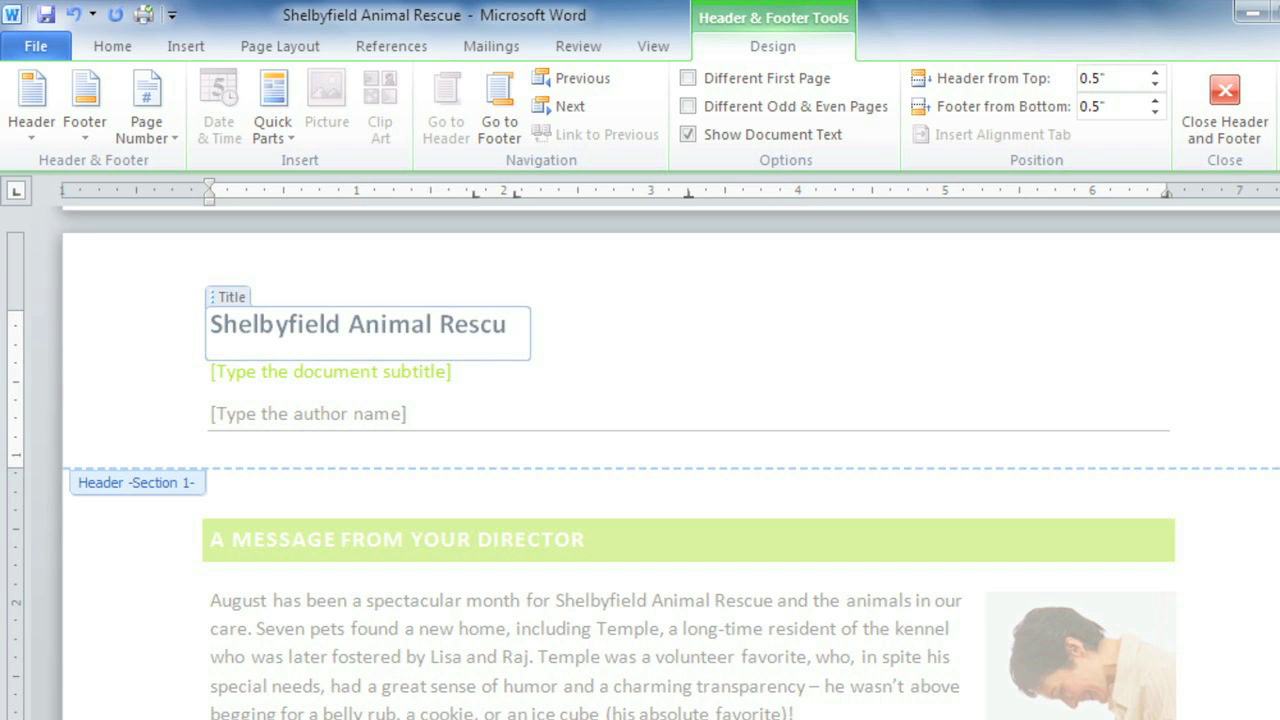
{"action": "left_click", "coordinate": [432, 372]}
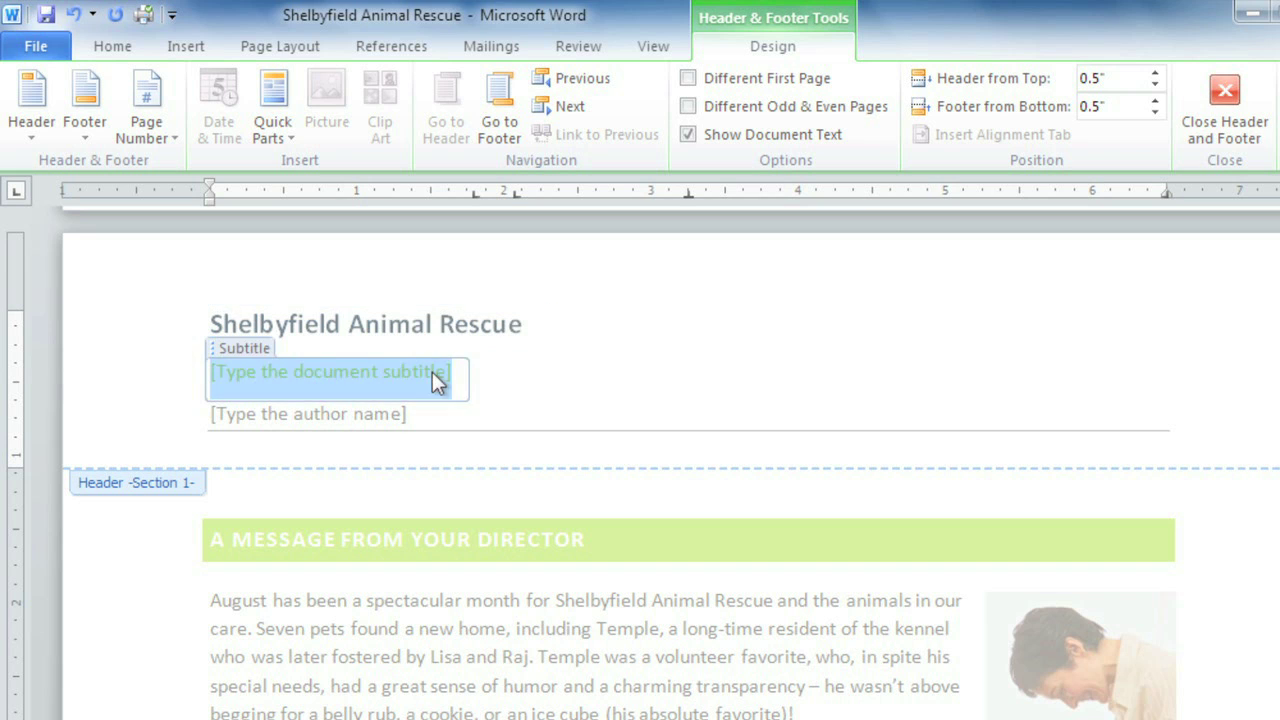
{"action": "type", "text": "Volunt"}
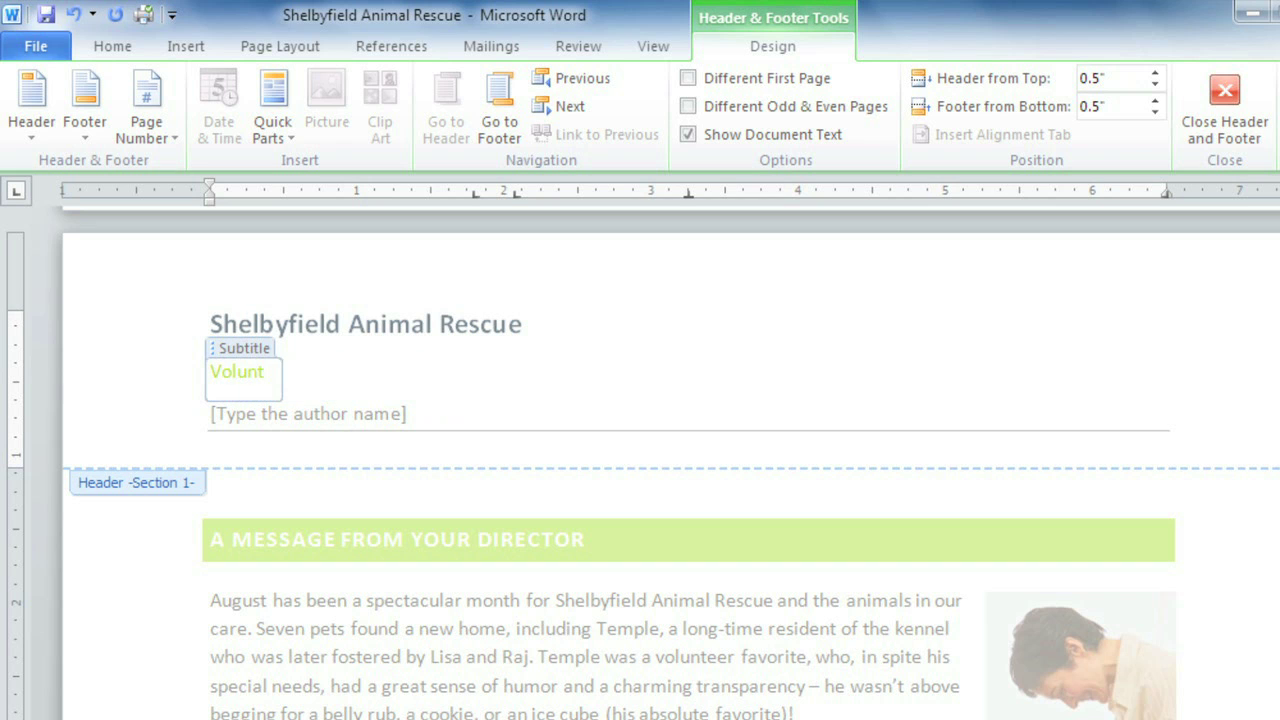
{"action": "type", "text": "eer Update"}
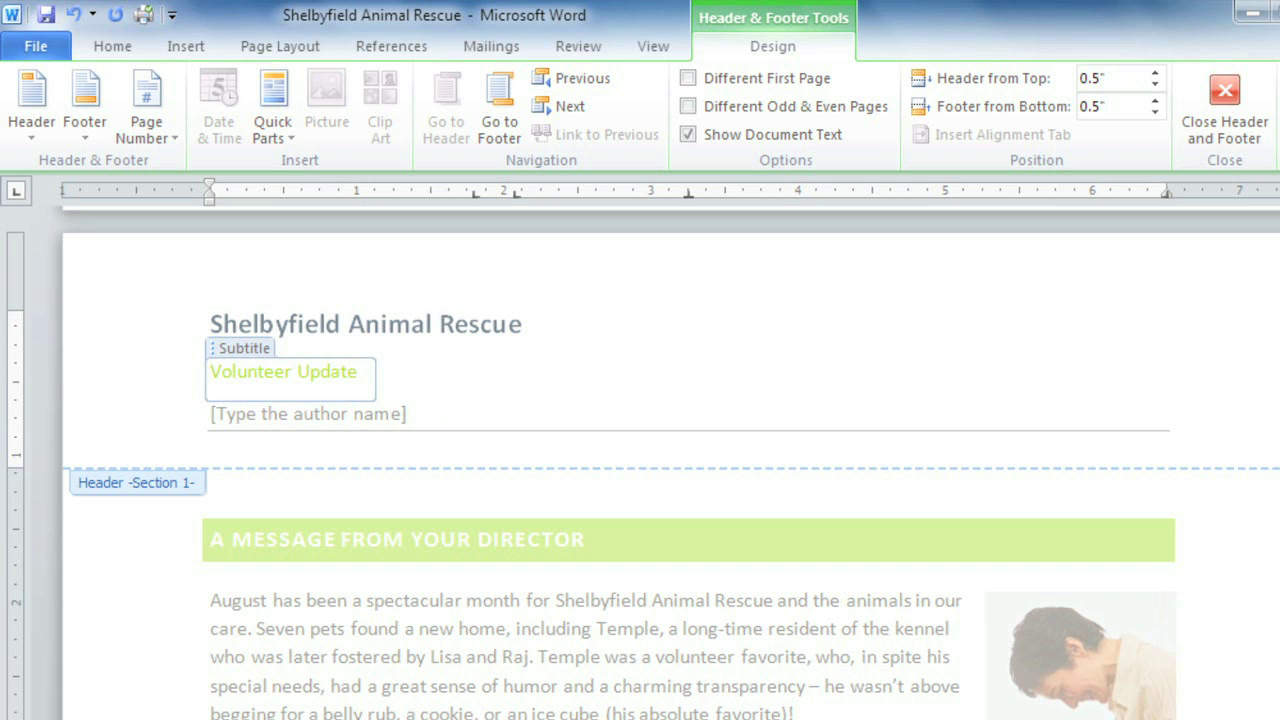
Remove the author placeholder content control and close header editing.
{"action": "right_click", "coordinate": [401, 413]}
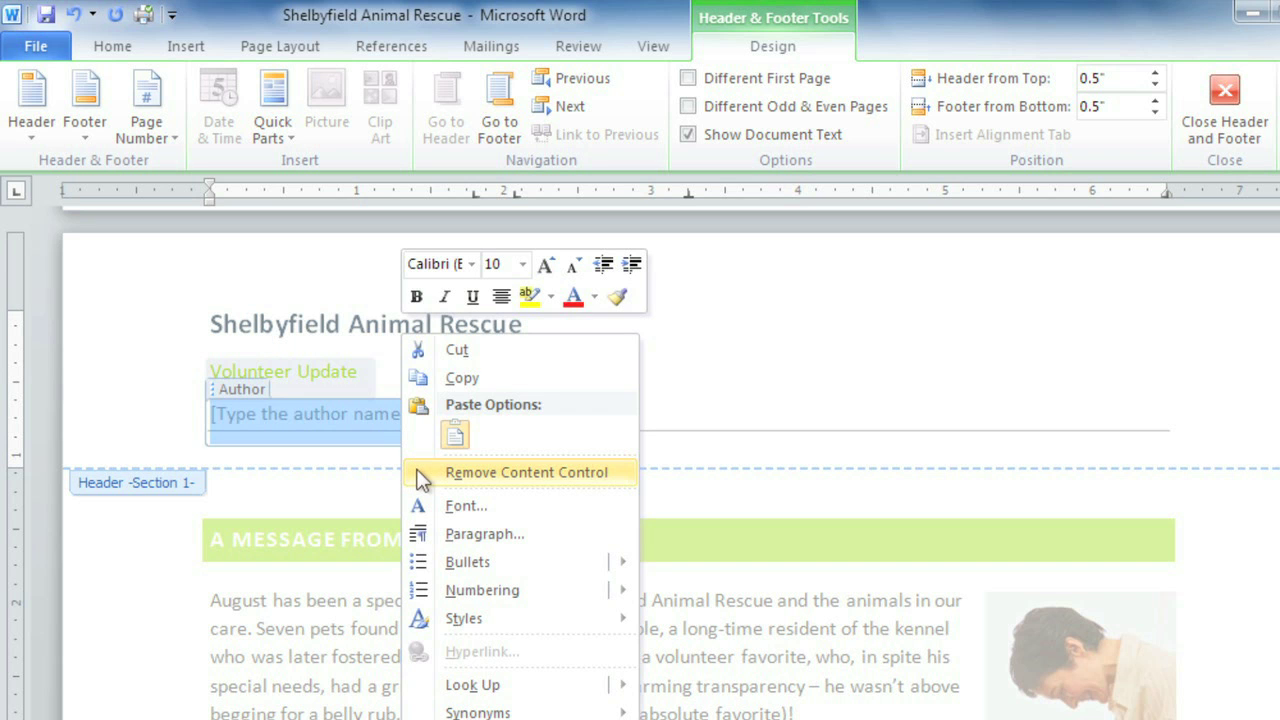
{"action": "left_click", "coordinate": [520, 472]}
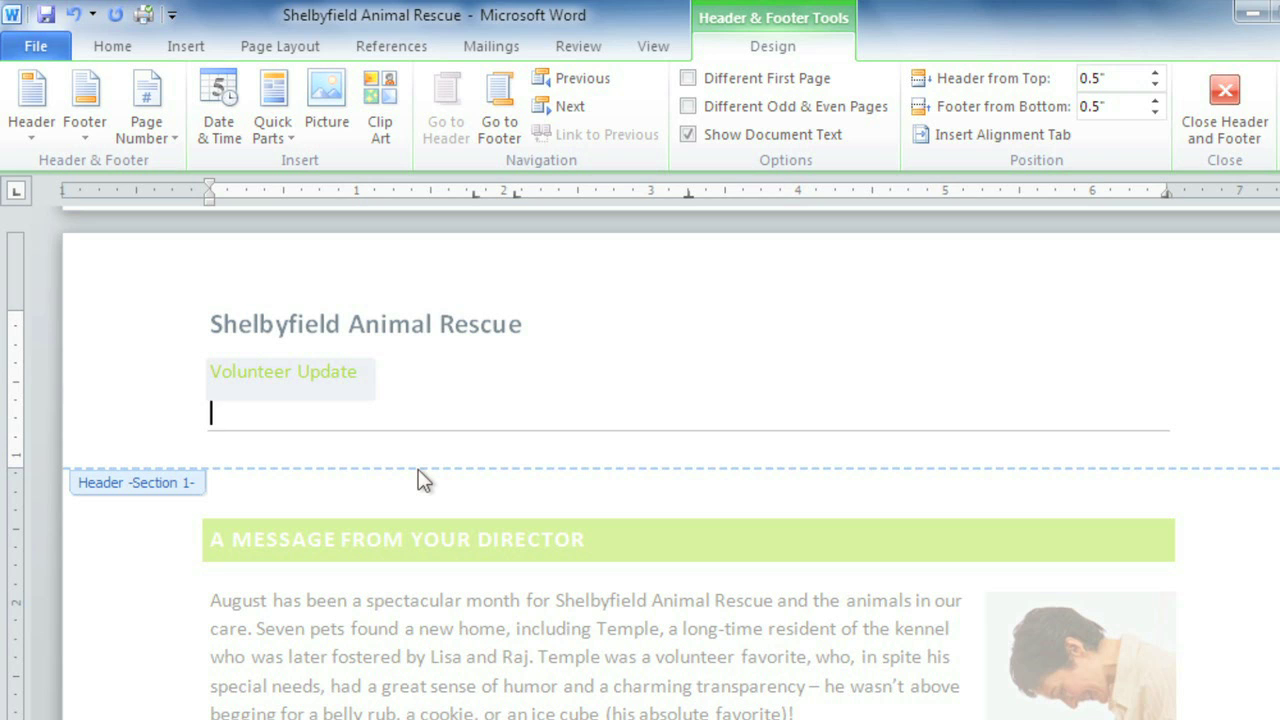
{"action": "left_click", "coordinate": [1214, 118]}
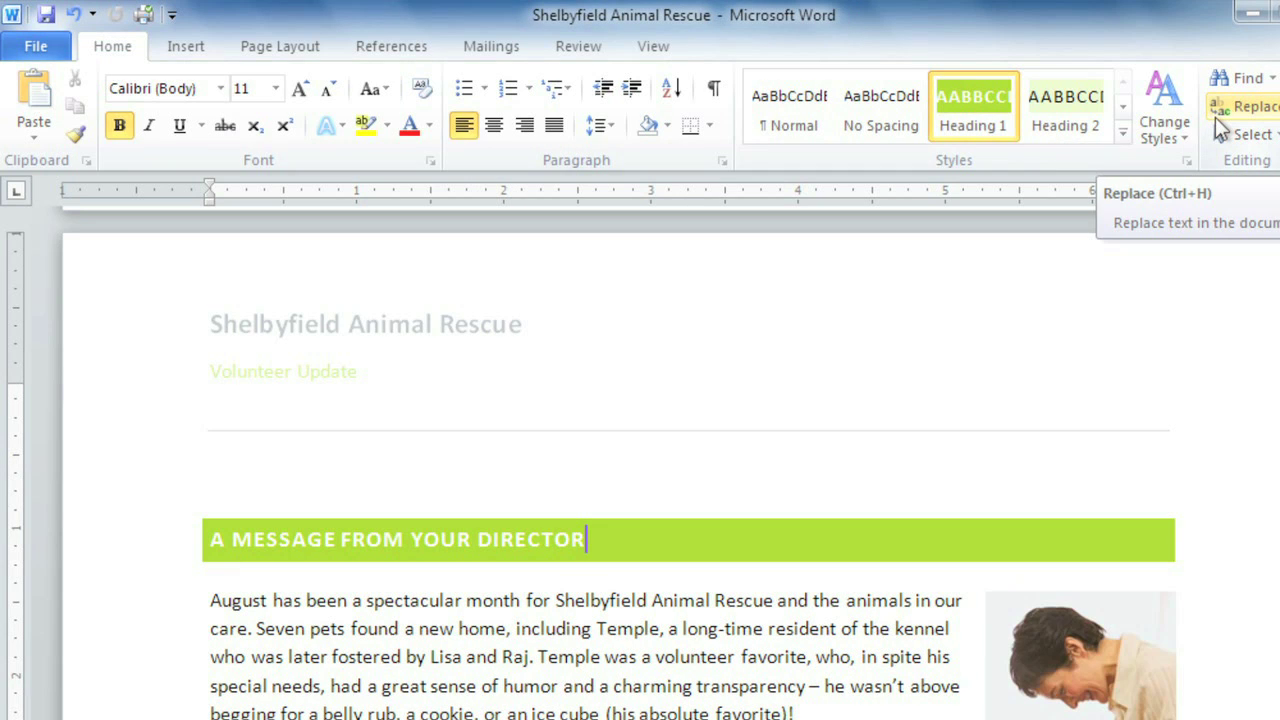
Reopen the header and place the cursor on the empty line below 'Volunteer Update'.
{"action": "double_click", "coordinate": [688, 370]}
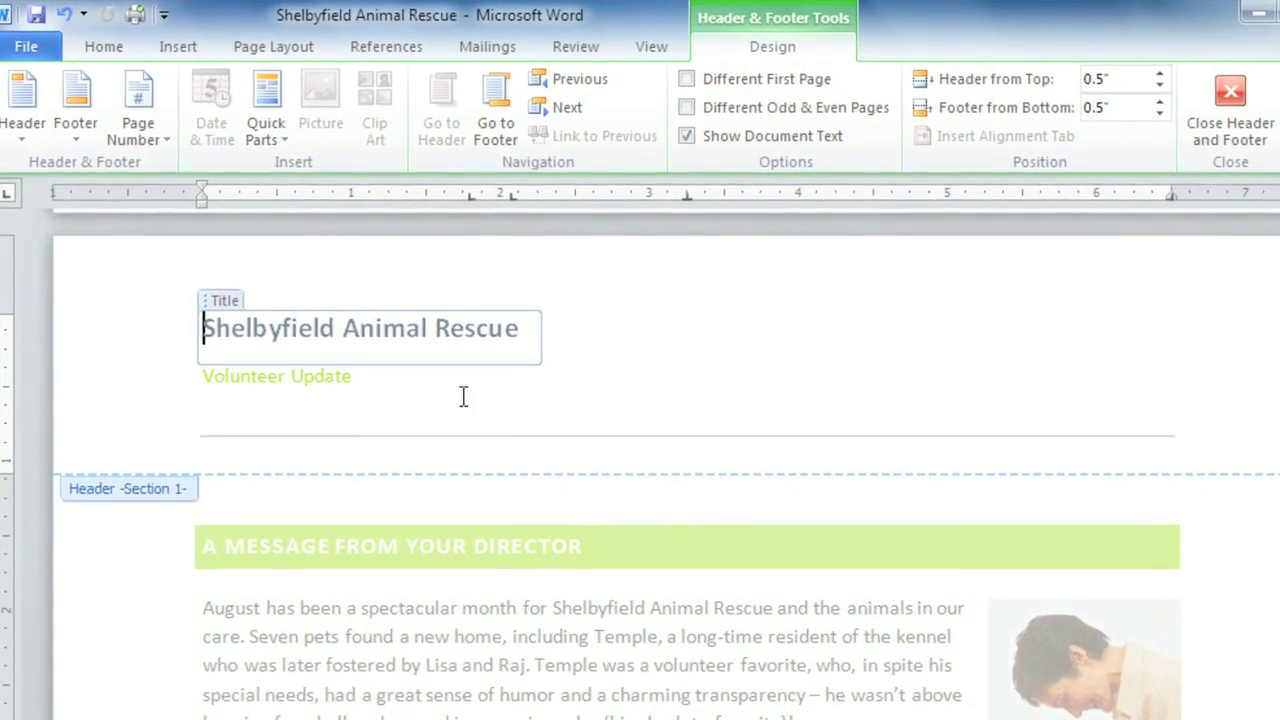
{"action": "left_click", "coordinate": [250, 418]}
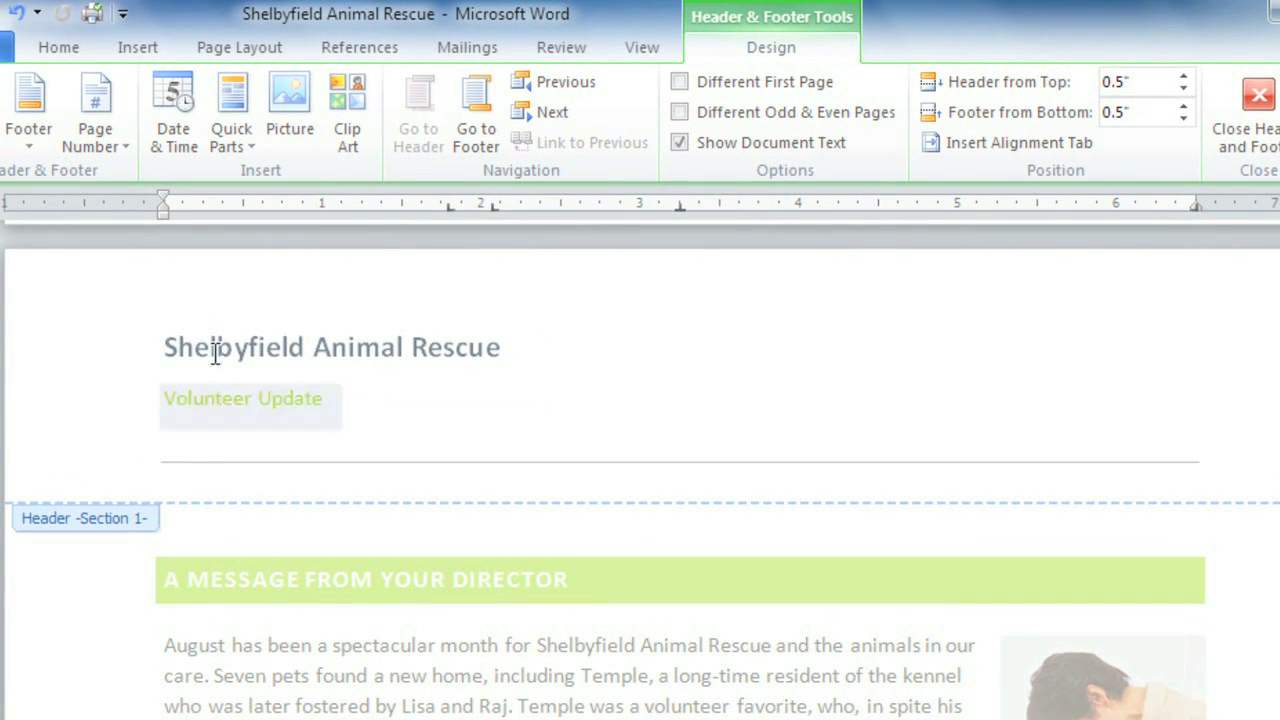
Insert the date in 'August 31, 2010' format below the subtitle, then move to the next line.
{"action": "left_click", "coordinate": [185, 121]}
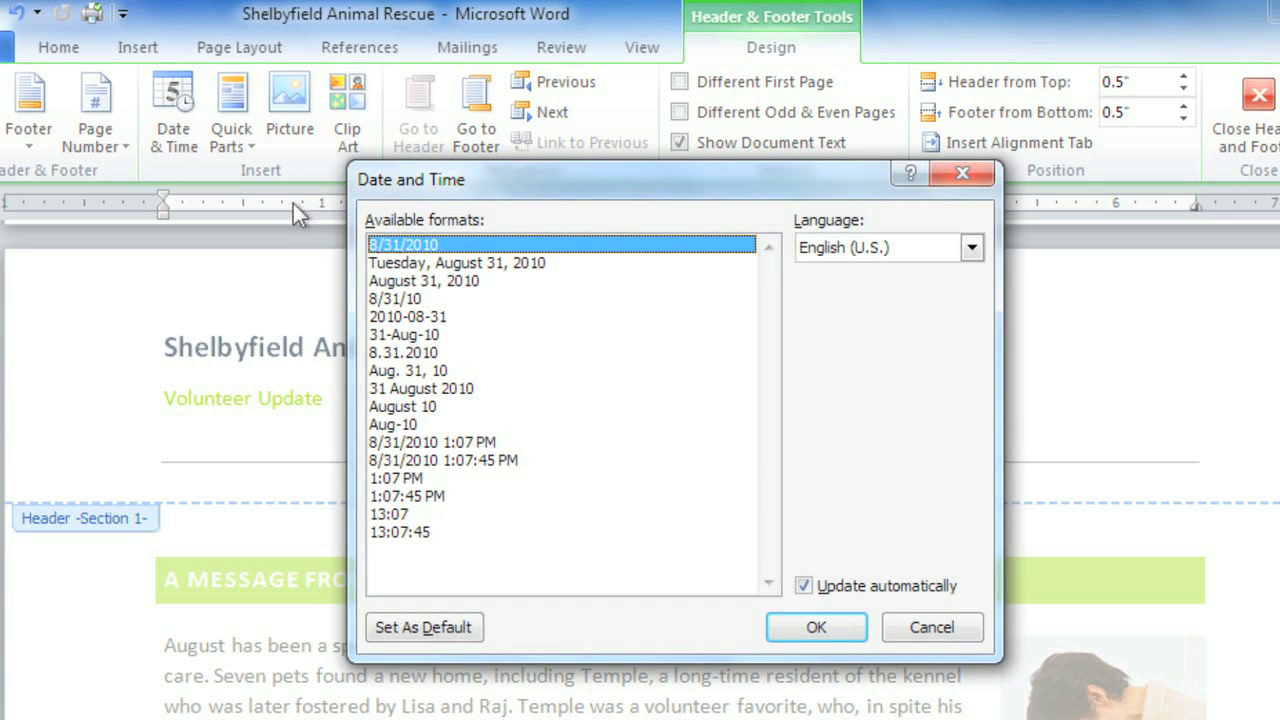
{"action": "left_click", "coordinate": [568, 282]}
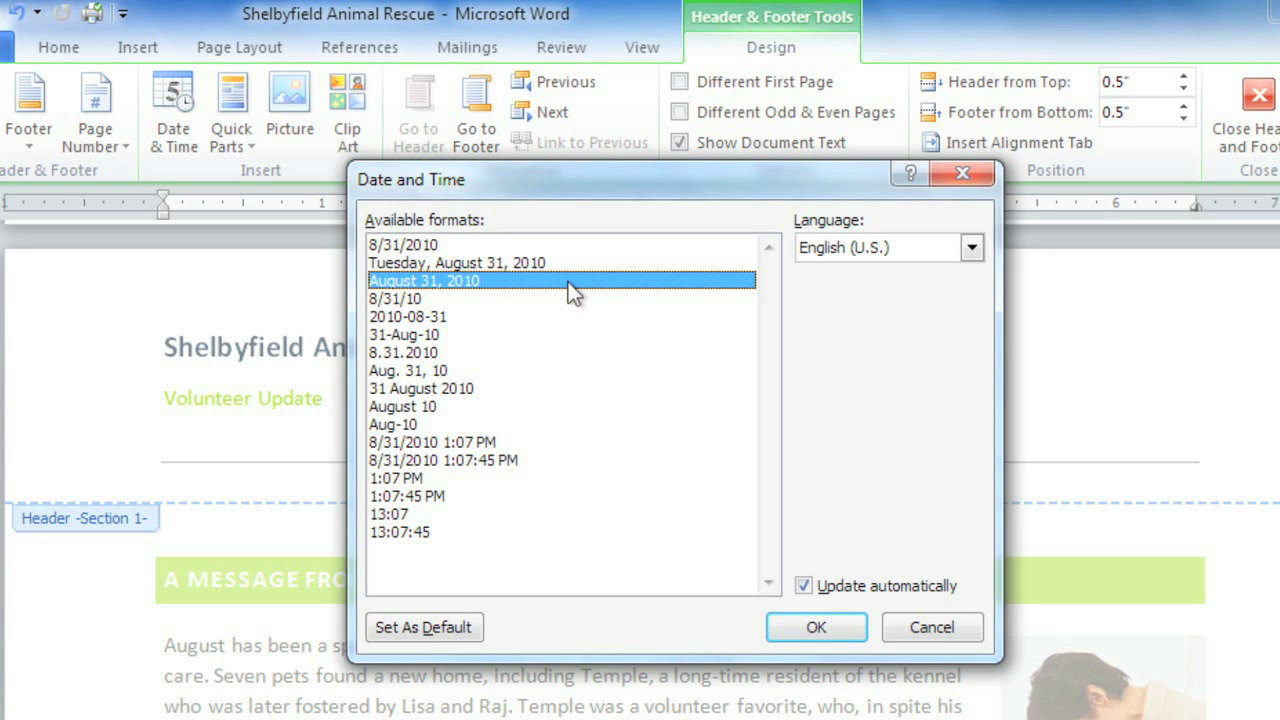
{"action": "left_click", "coordinate": [806, 626]}
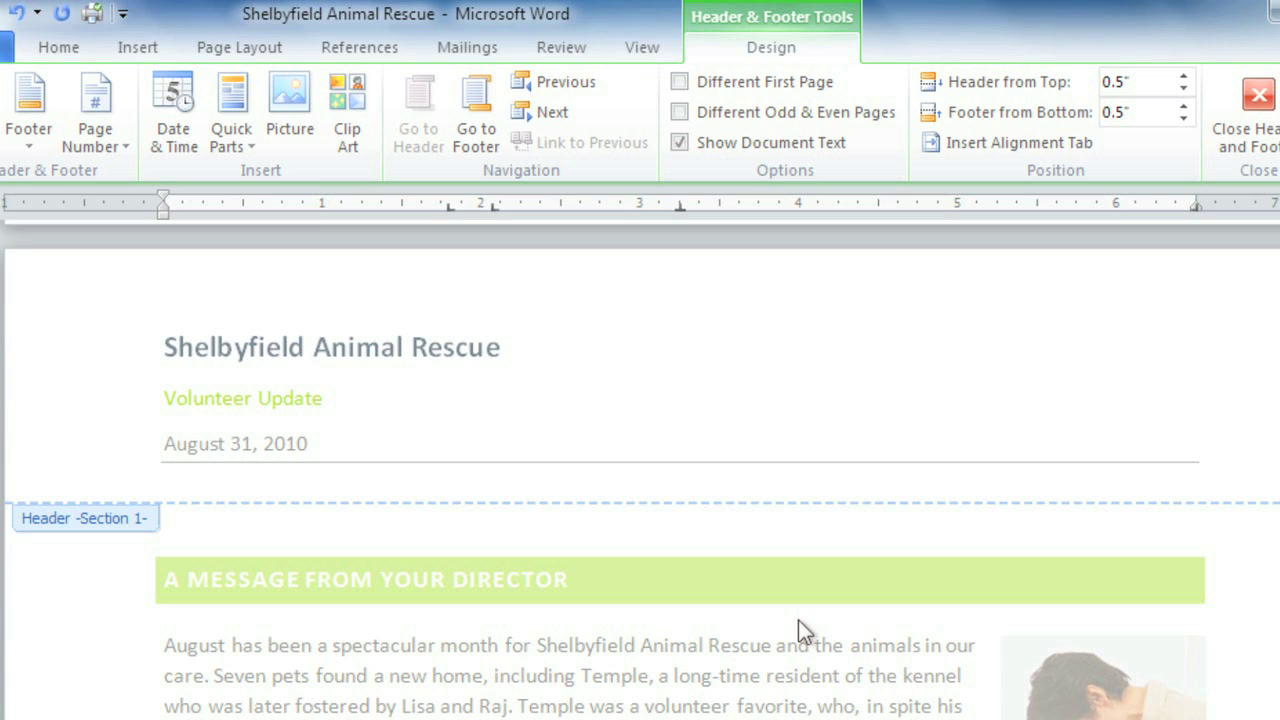
{"action": "left_click", "coordinate": [169, 486]}
Insert a Plain Number page number at the current position below the date.
{"action": "left_click", "coordinate": [117, 119]}
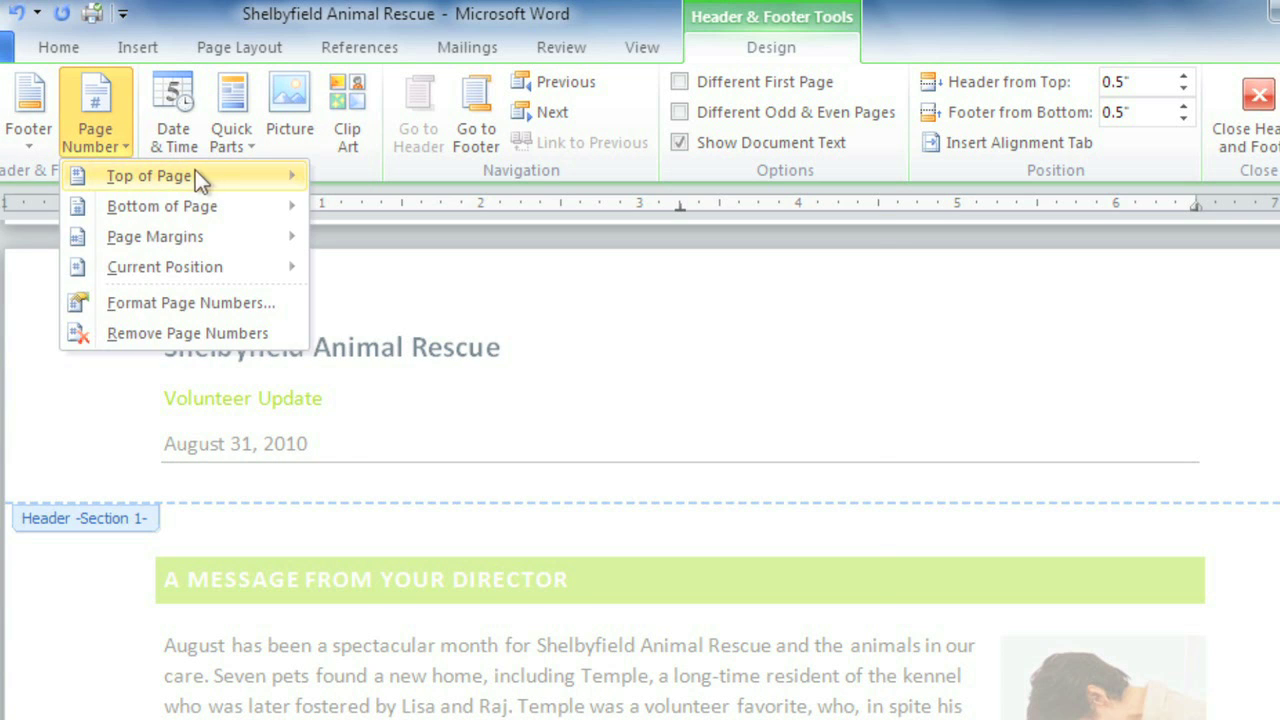
{"action": "mouse_move", "coordinate": [238, 210]}
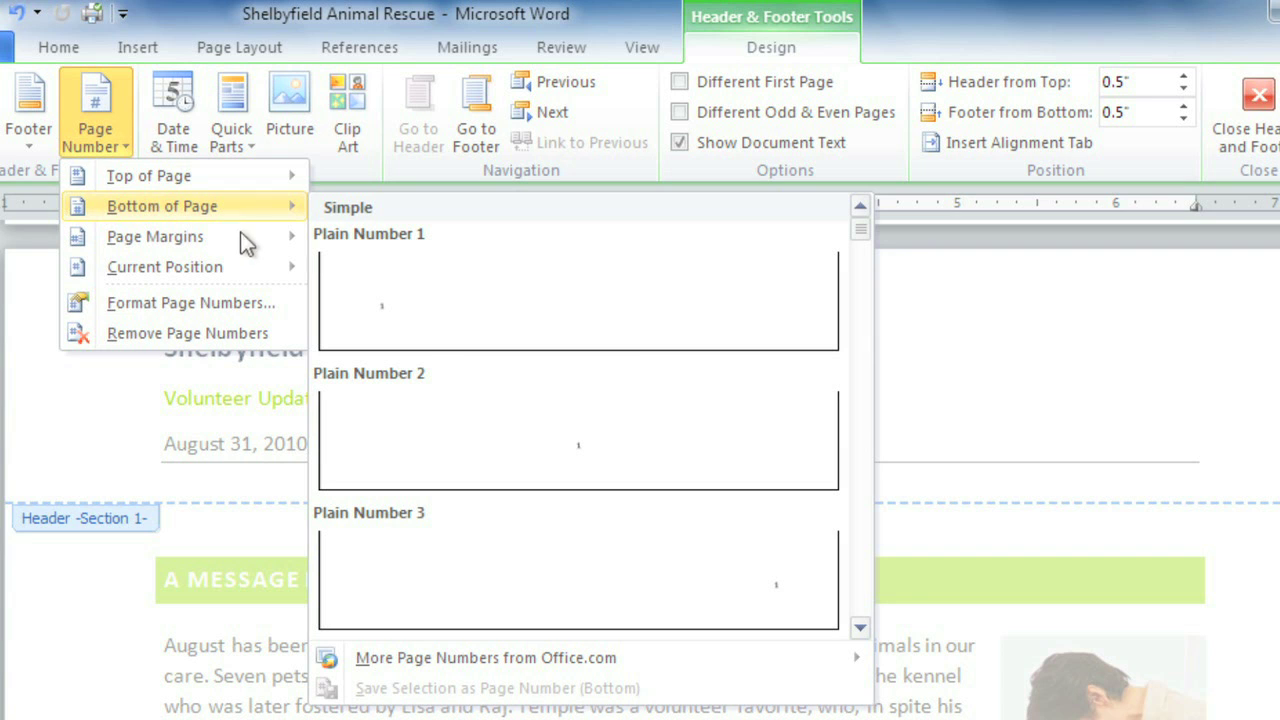
{"action": "left_click", "coordinate": [255, 266]}
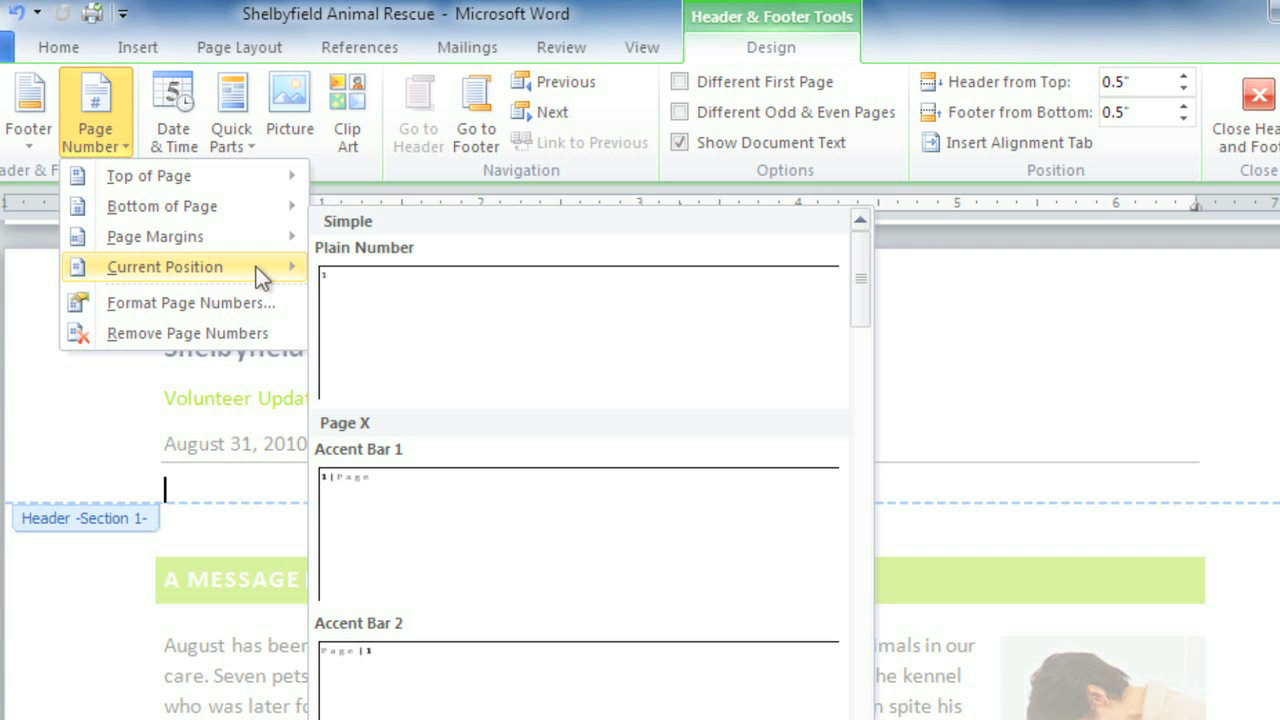
{"action": "left_click", "coordinate": [365, 305]}
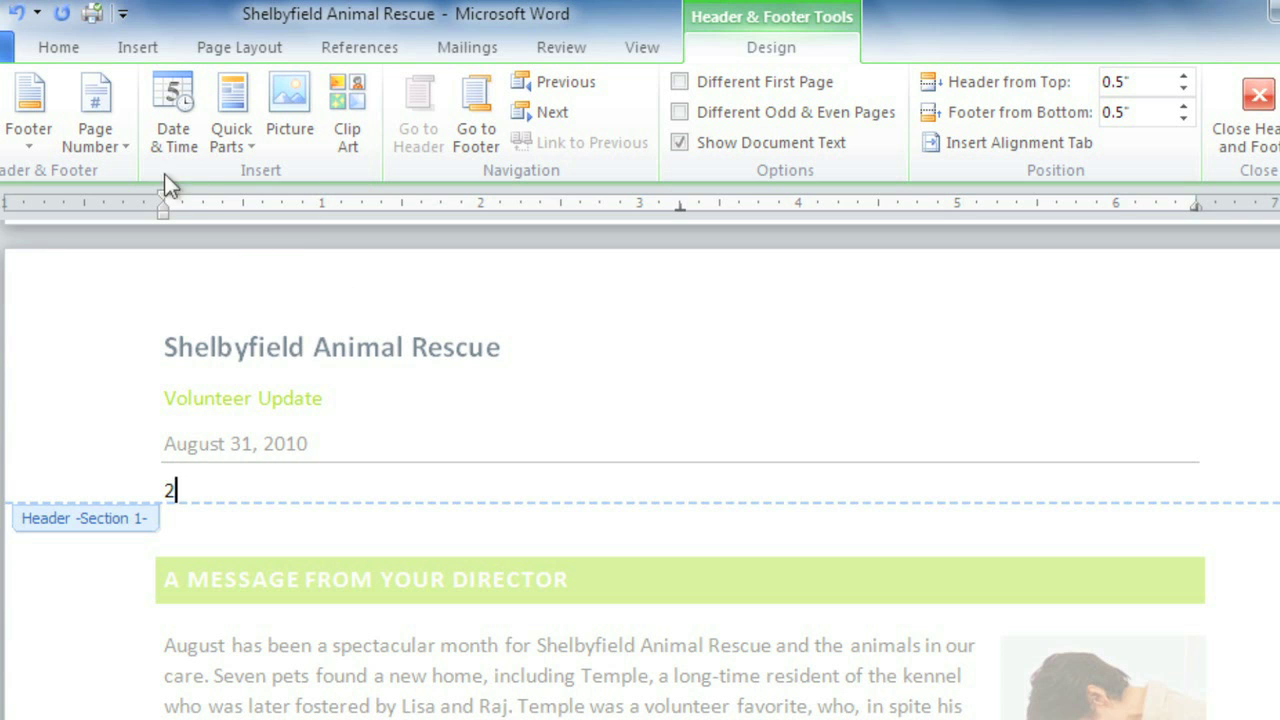
Set the page number format to the dashed '- 1 -, - 2 -, - 3 -' style.
{"action": "left_click", "coordinate": [90, 122]}
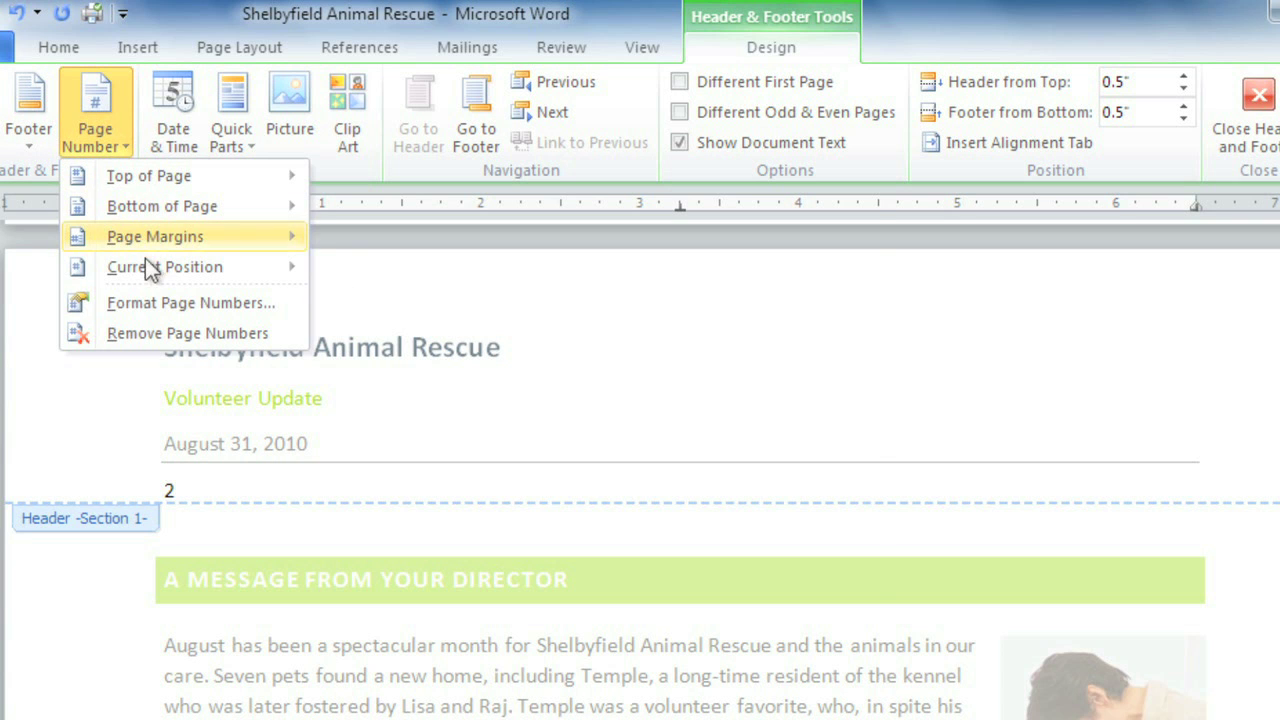
{"action": "left_click", "coordinate": [145, 303]}
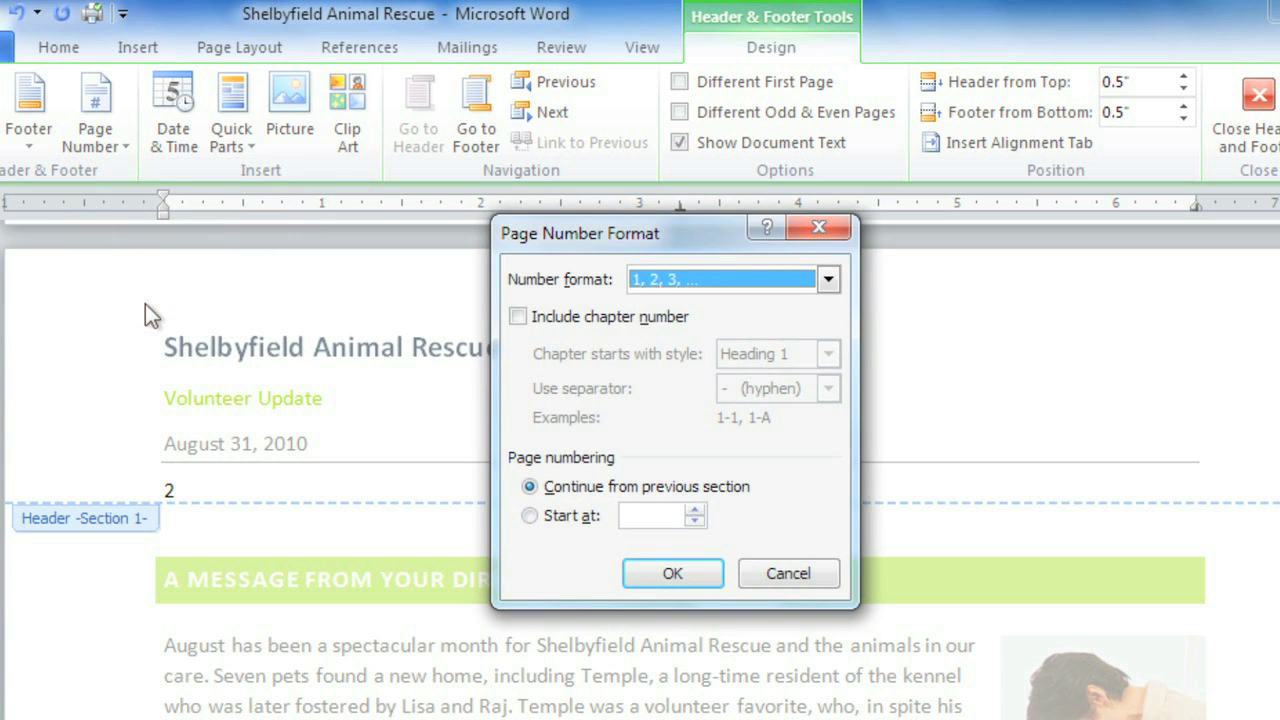
{"action": "left_click", "coordinate": [684, 281]}
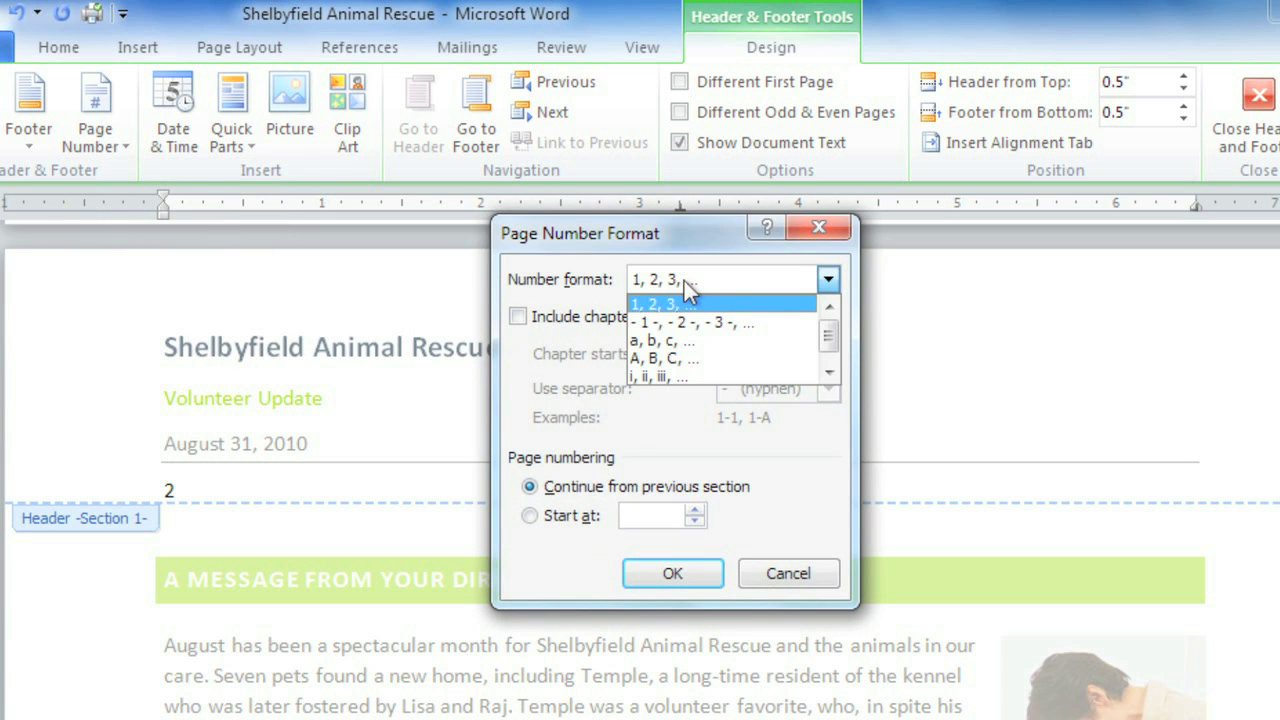
{"action": "left_click", "coordinate": [699, 322]}
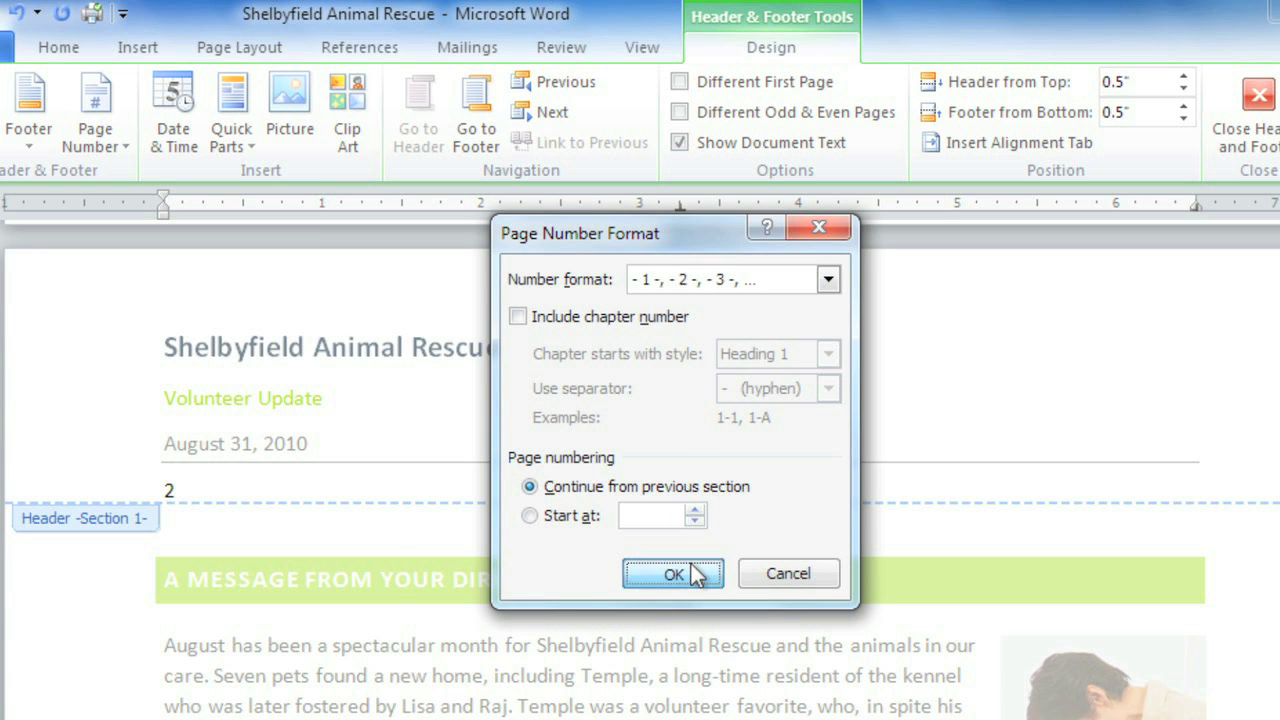
{"action": "left_click", "coordinate": [676, 575]}
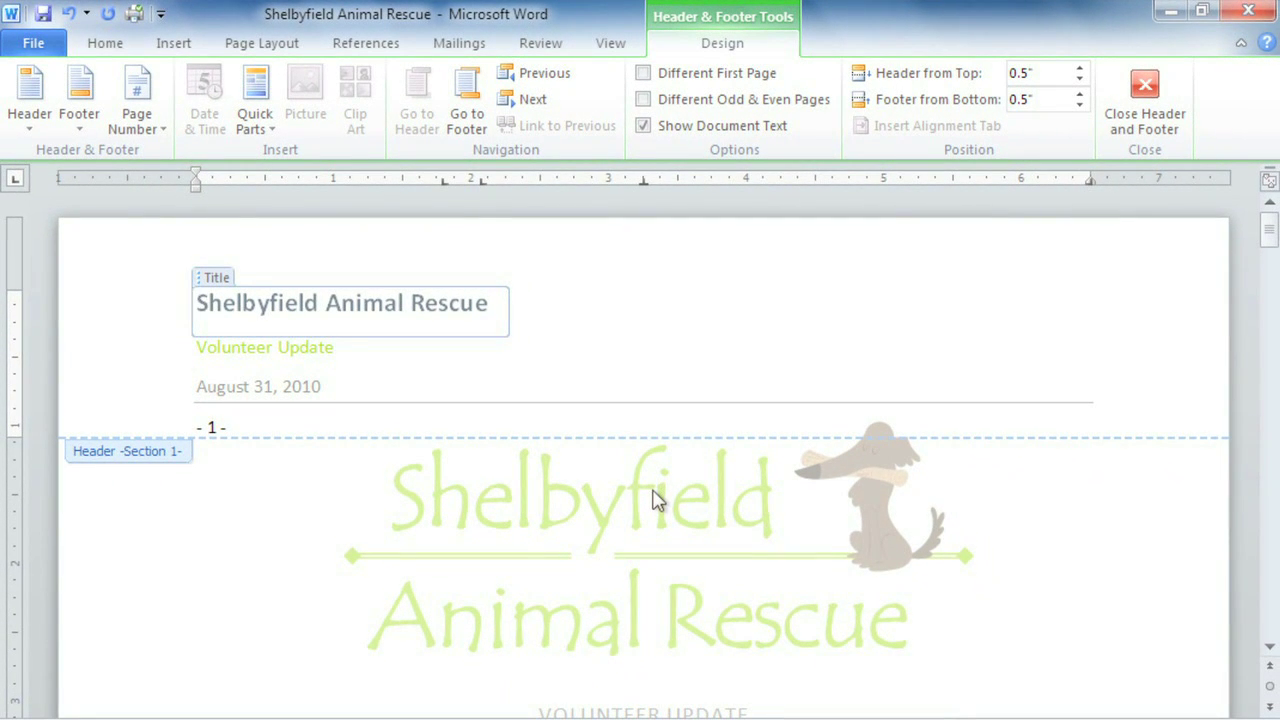
Enable Different First Page, confirm page 2's header shows '- 2 -', and close header editing.
{"action": "left_click", "coordinate": [644, 75]}
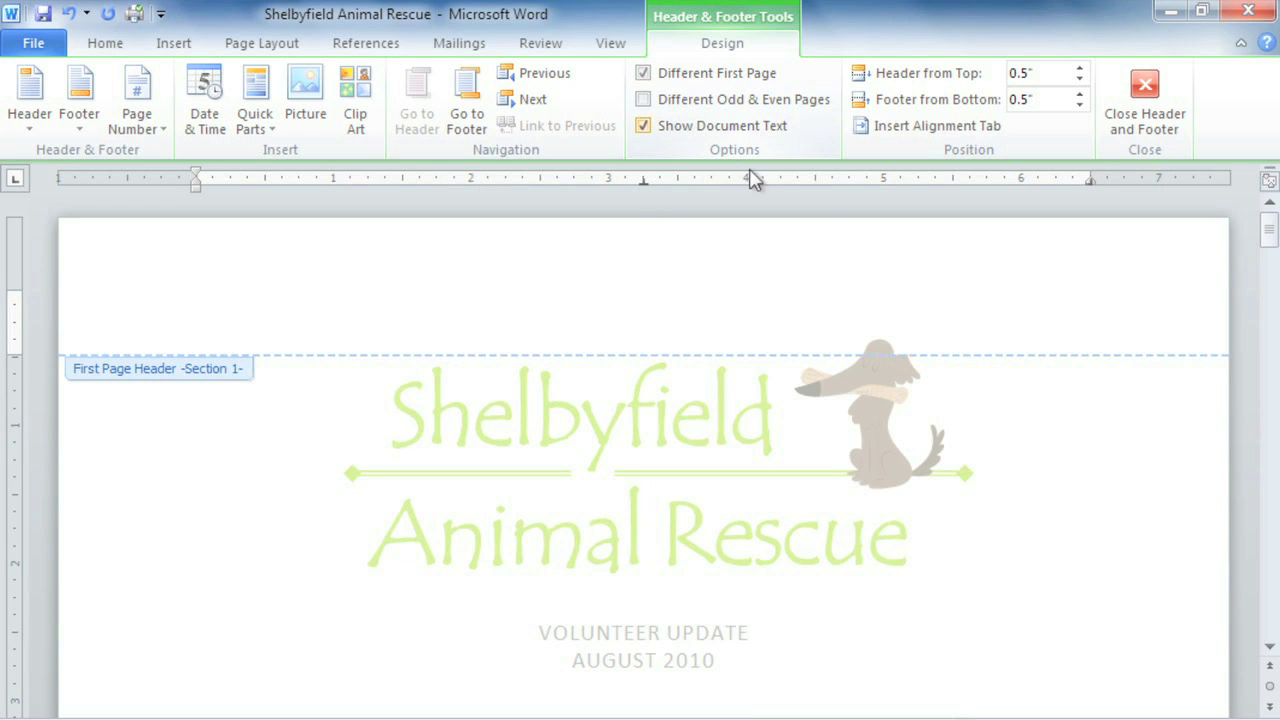
{"action": "scroll", "coordinate": [1272, 520], "scroll_direction": "down", "scroll_amount": 10}
{"action": "scroll", "coordinate": [1272, 520], "scroll_direction": "down", "scroll_amount": 8}
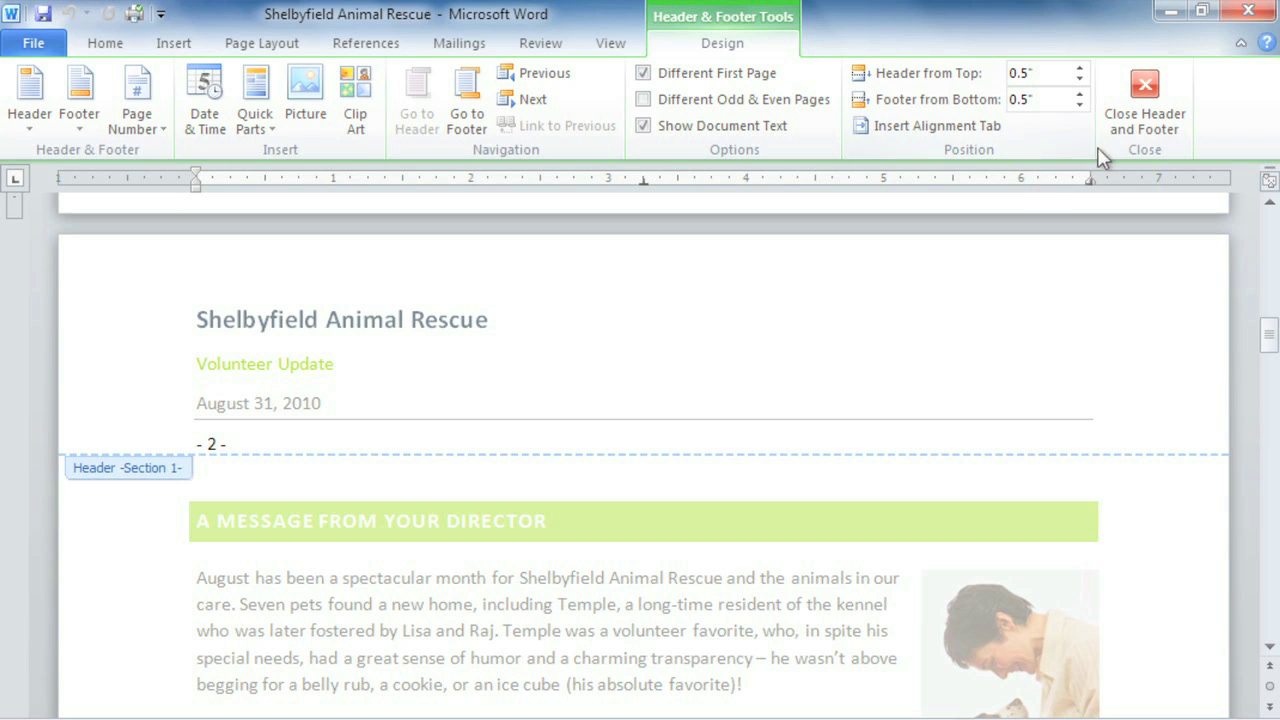
{"action": "left_click", "coordinate": [1126, 128]}
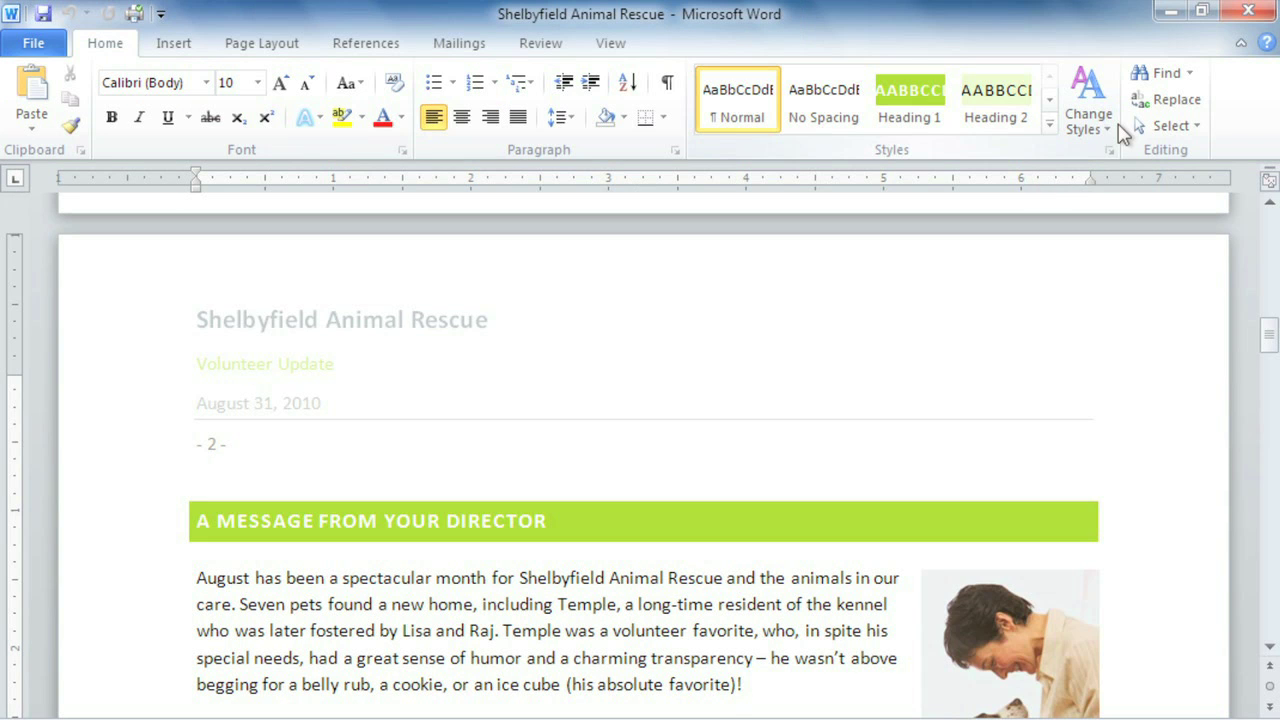